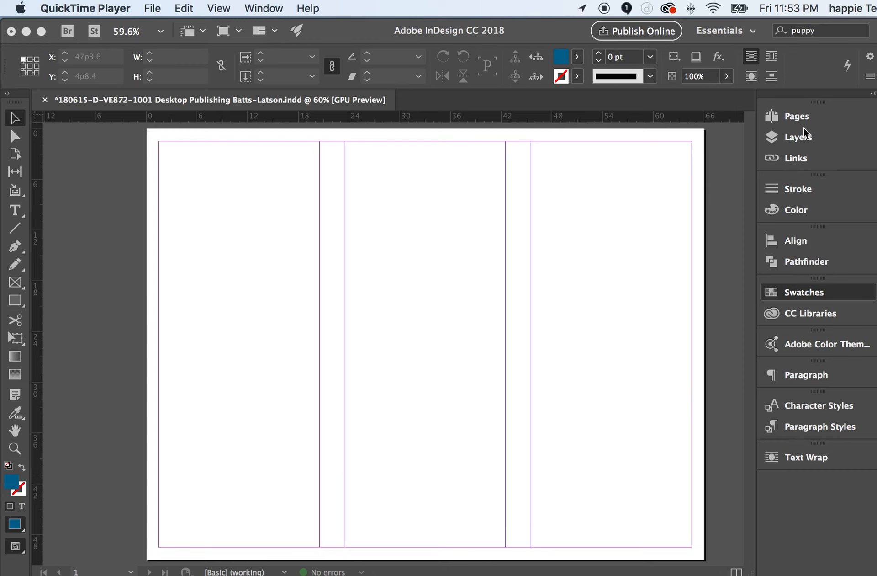
Rename Layer 1 as background, keeping its Light Blue layer color.
left_click(803, 139)
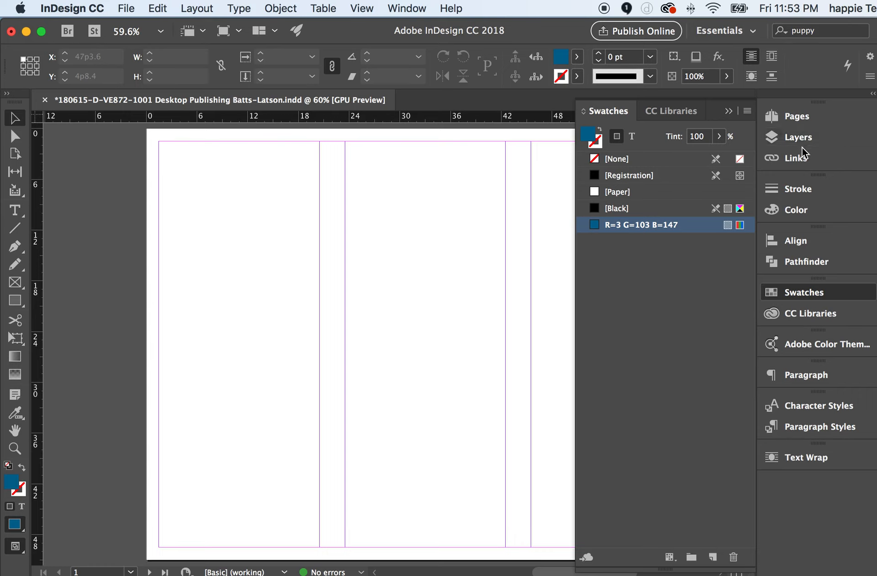
left_click(798, 138)
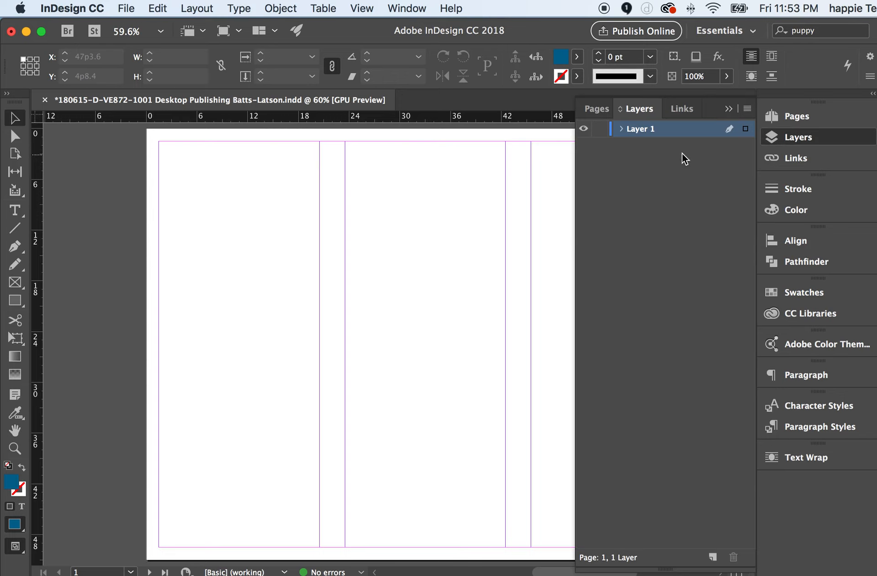
double_click(633, 130)
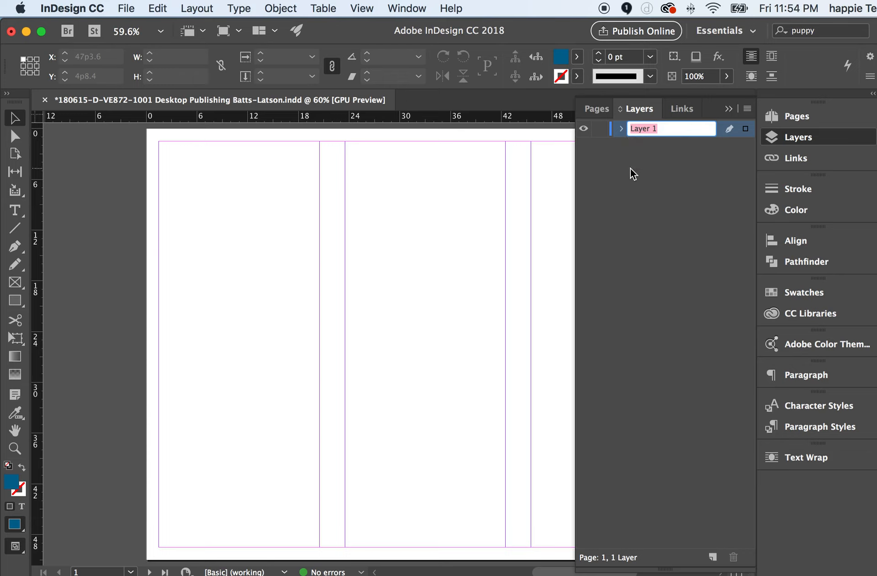
left_click(648, 173)
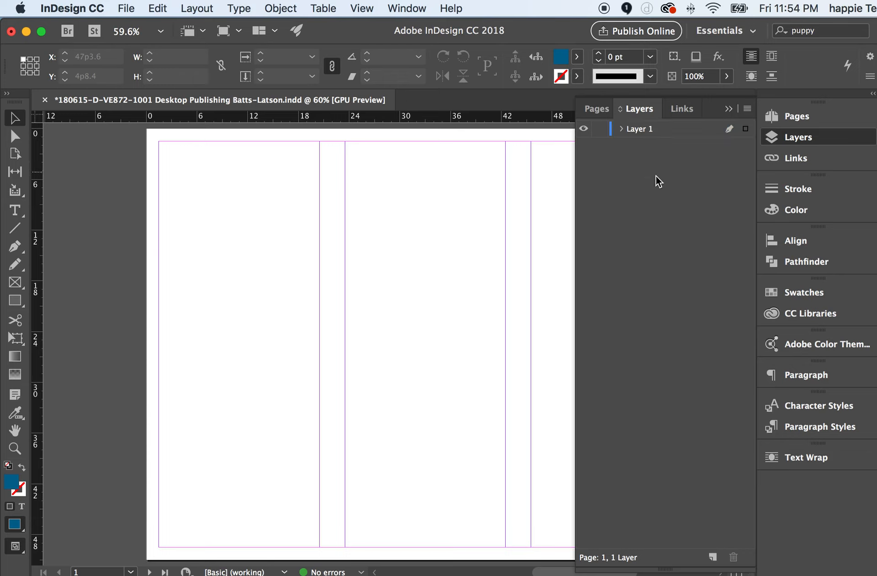
double_click(635, 129)
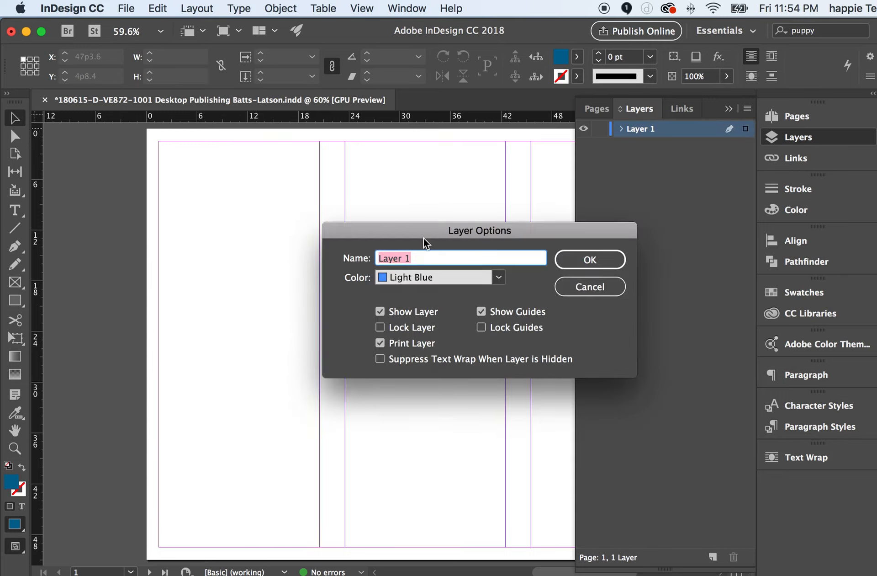
left_click_drag(424, 238, 532, 191)
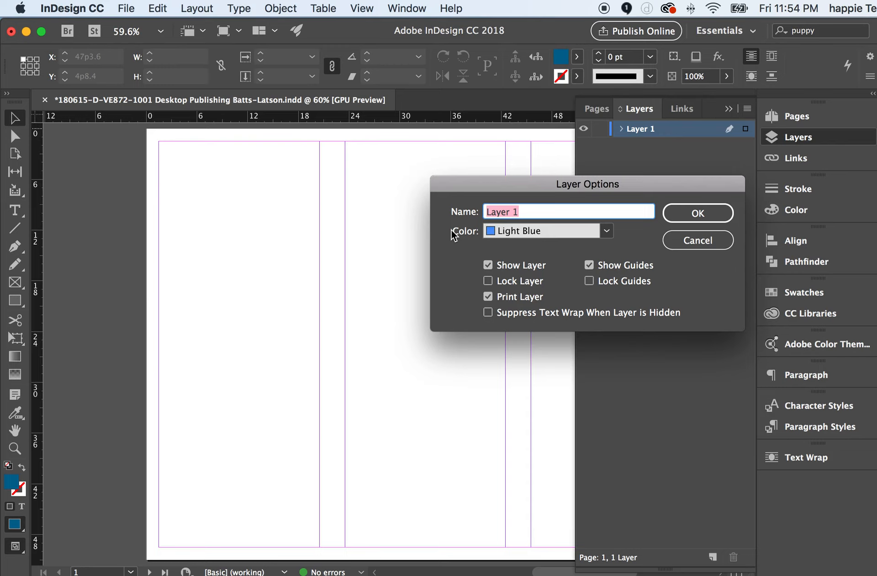
type("background")
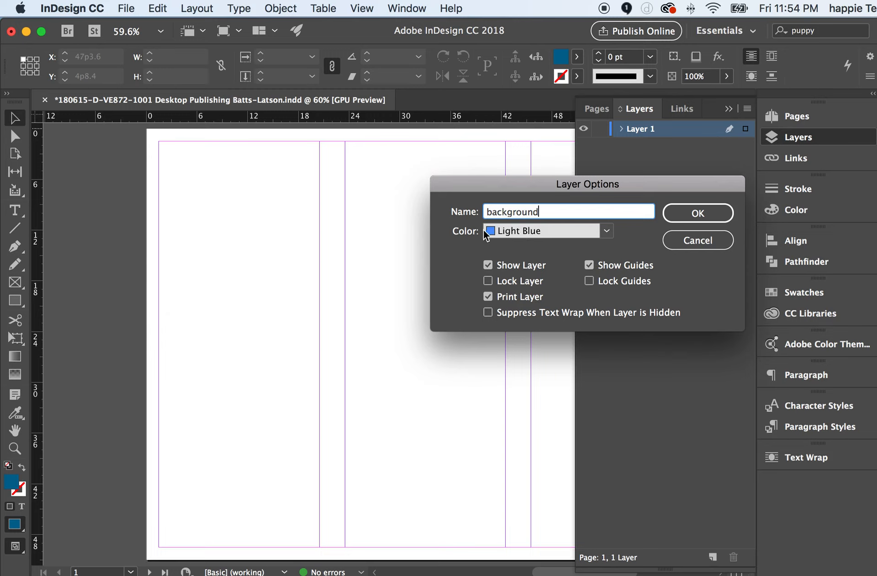
left_click(607, 231)
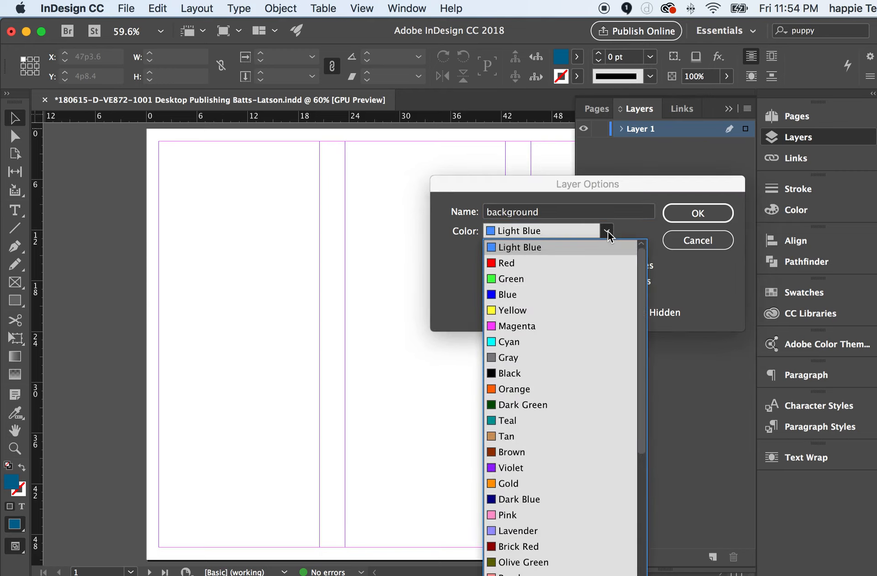
left_click(607, 231)
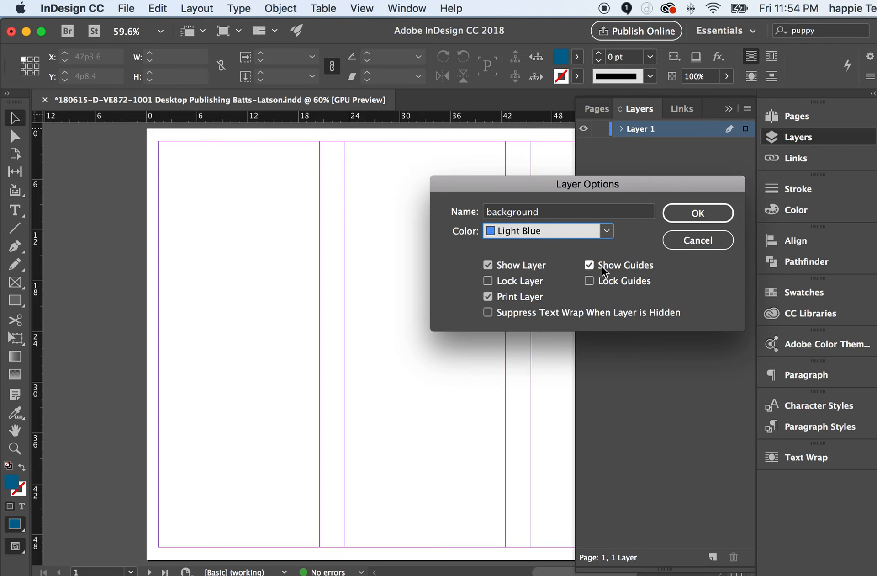
left_click(689, 214)
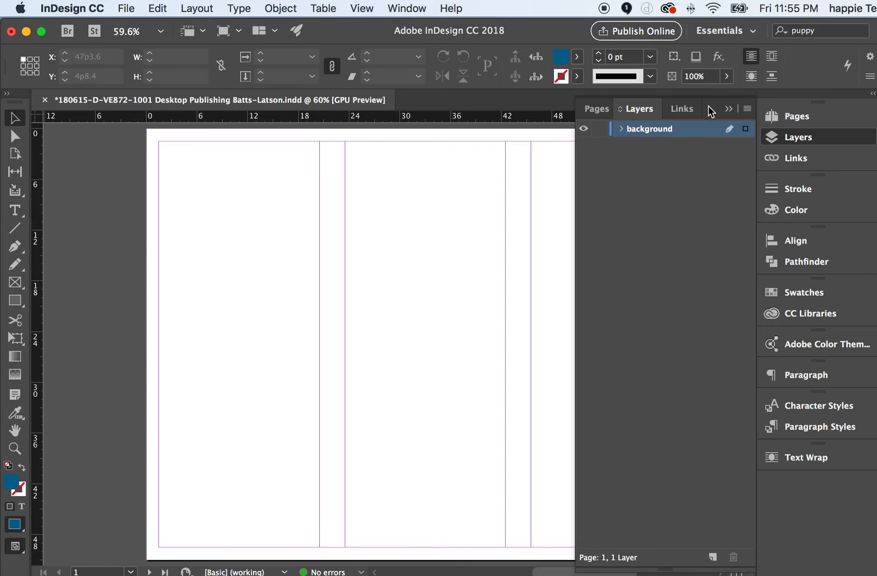
left_click(730, 108)
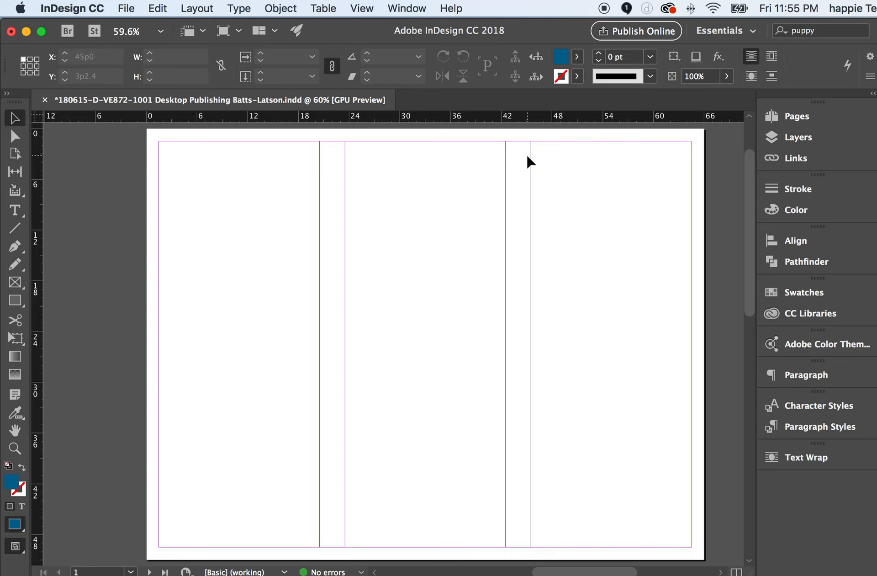
left_click(790, 136)
left_click(790, 136)
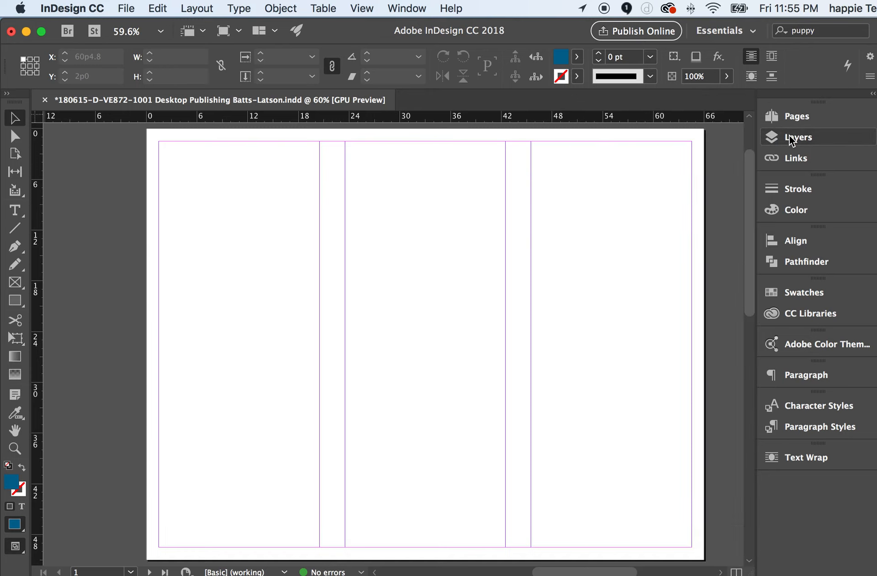
left_click(789, 136)
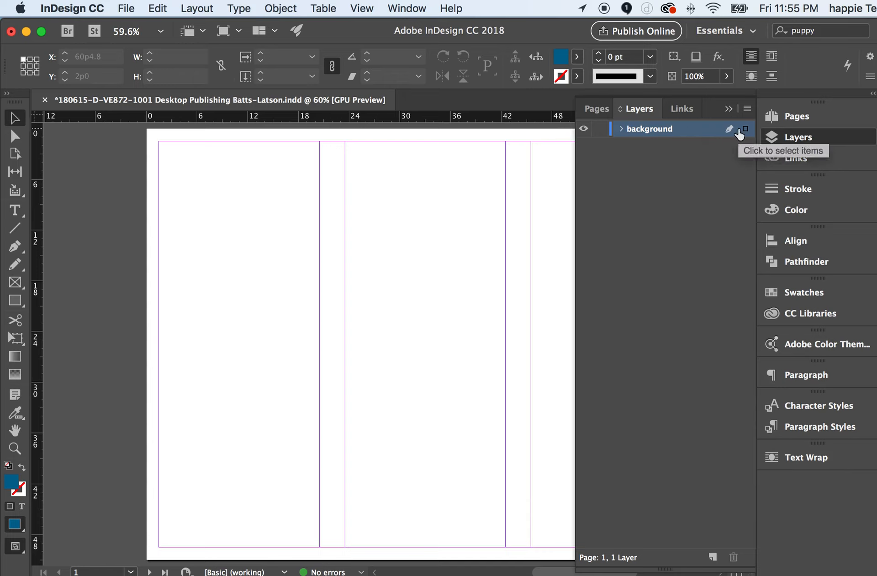
left_click(728, 108)
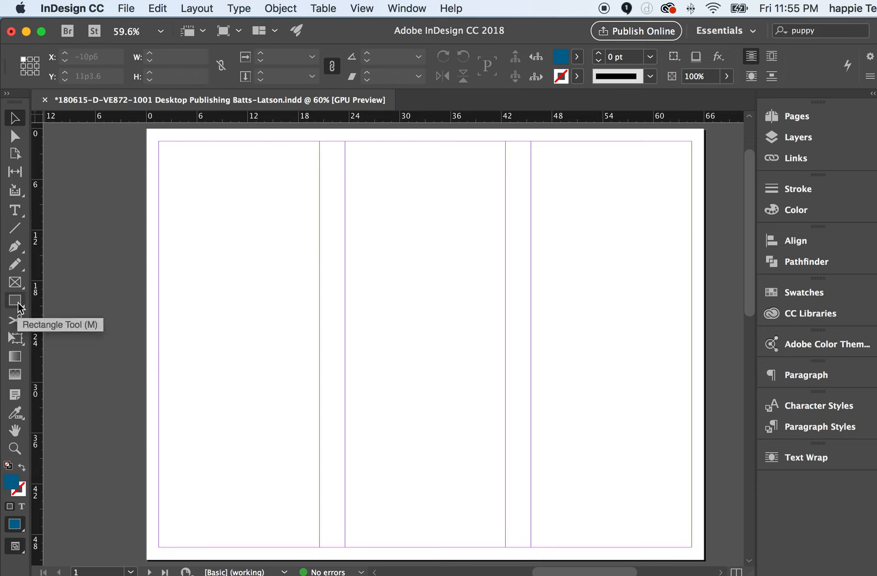
Draw a blue-filled rectangle about 19p0 wide and 48p0 high filling the first column between the margin guides.
left_click(15, 282)
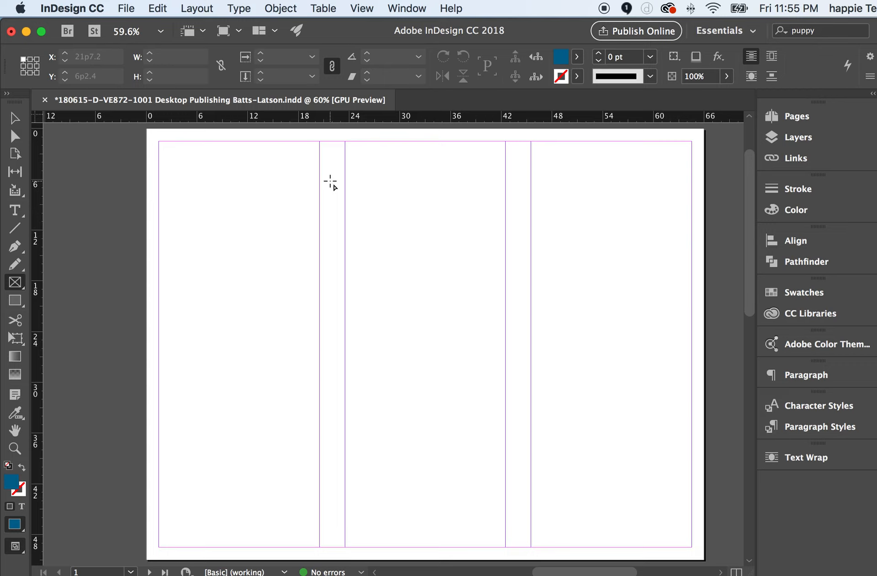
key("m")
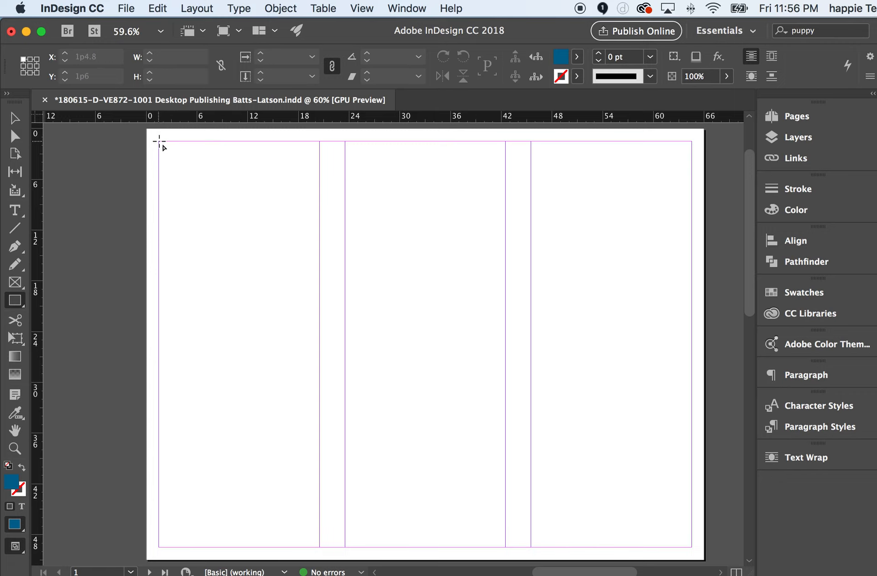
scroll(159, 142, "right", 3)
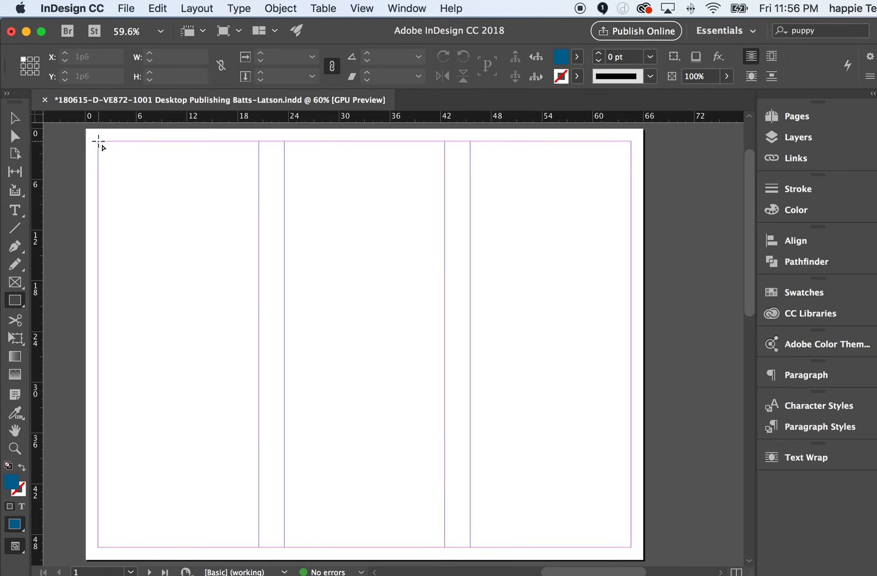
left_click_drag(98, 141, 259, 547)
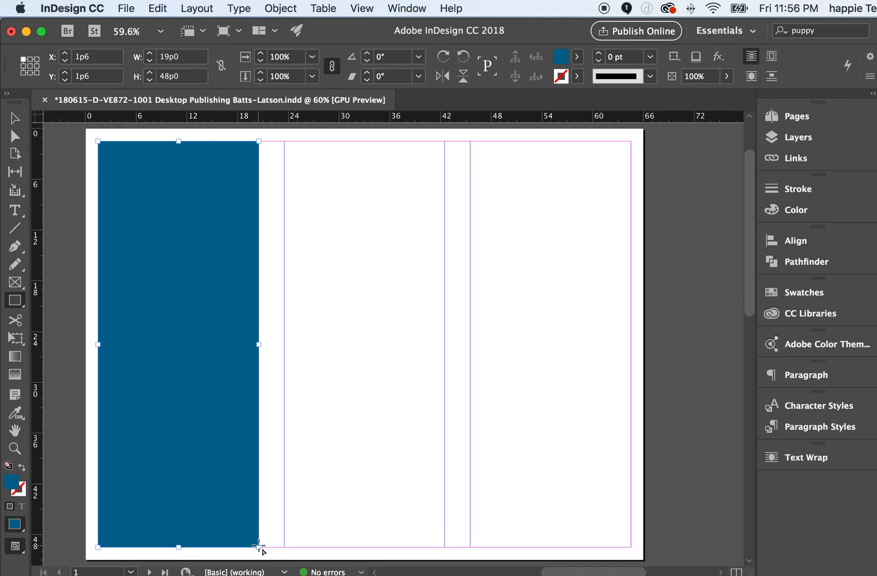
Create a matching 19p0 by 48p0 rectangle starting at the upper-left corner of the third column.
scroll(372, 497, "down", 3)
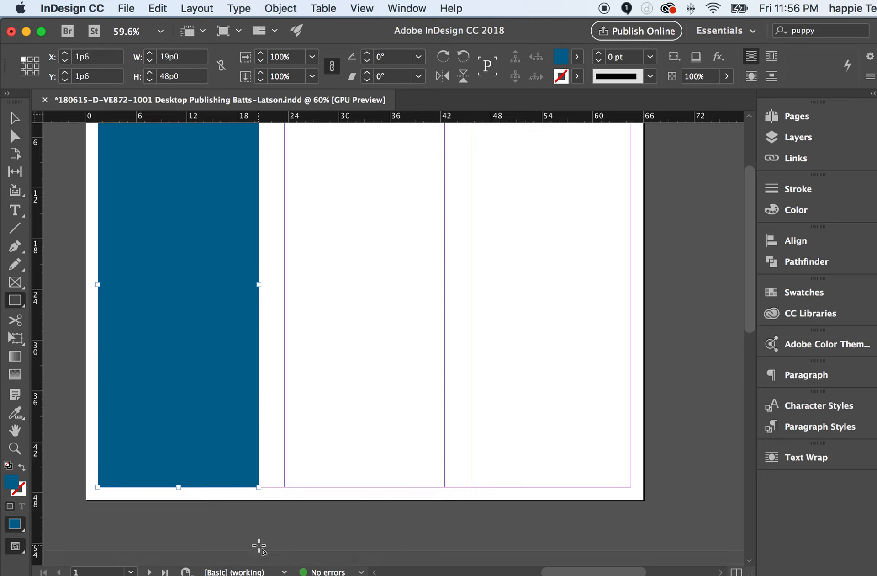
scroll(375, 497, "up", 6)
scroll(374, 496, "left", 1)
scroll(375, 496, "down", 5)
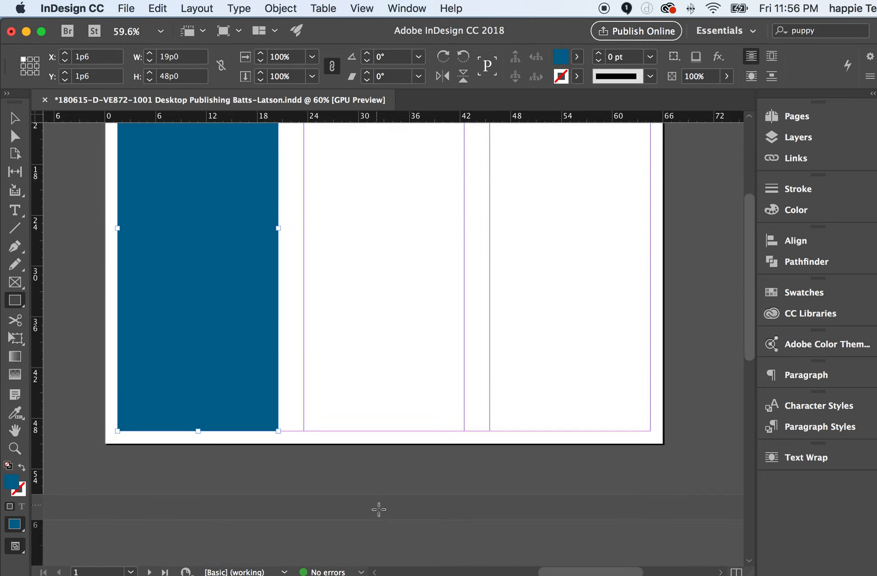
scroll(384, 517, "up", 2)
scroll(386, 523, "up", 4)
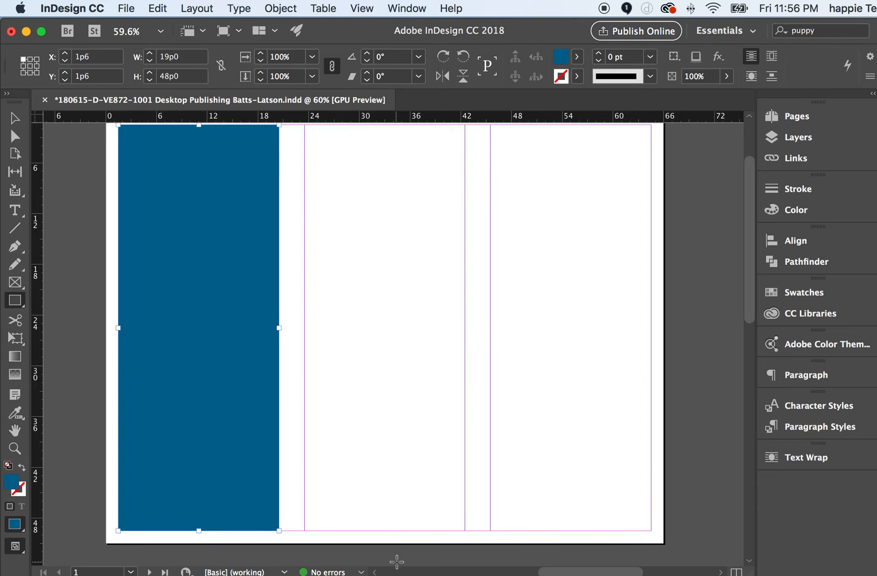
scroll(397, 559, "up", 1)
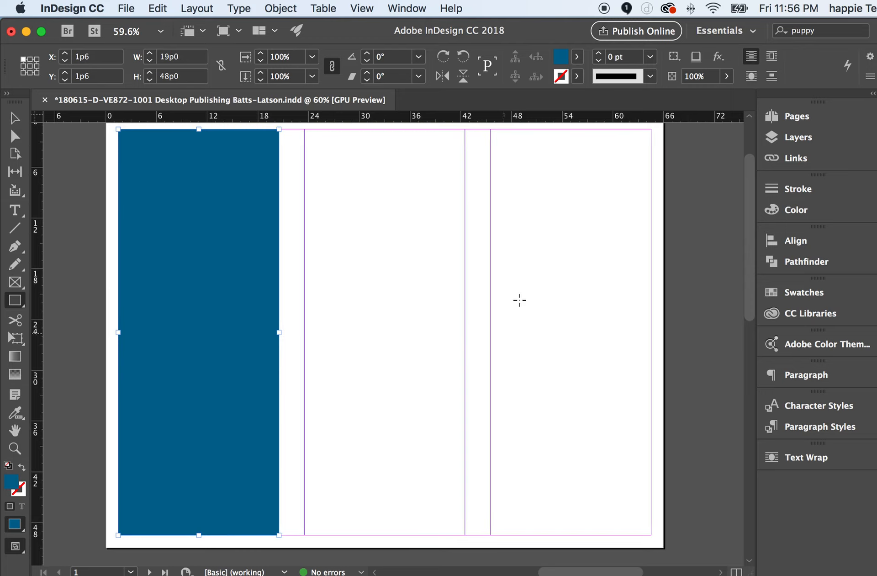
scroll(481, 132, "up", 3)
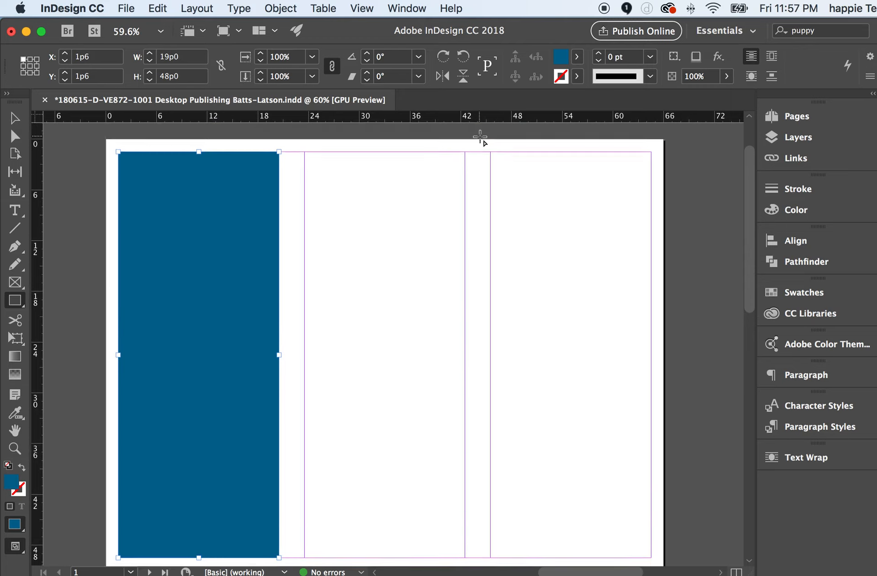
scroll(480, 137, "down", 2)
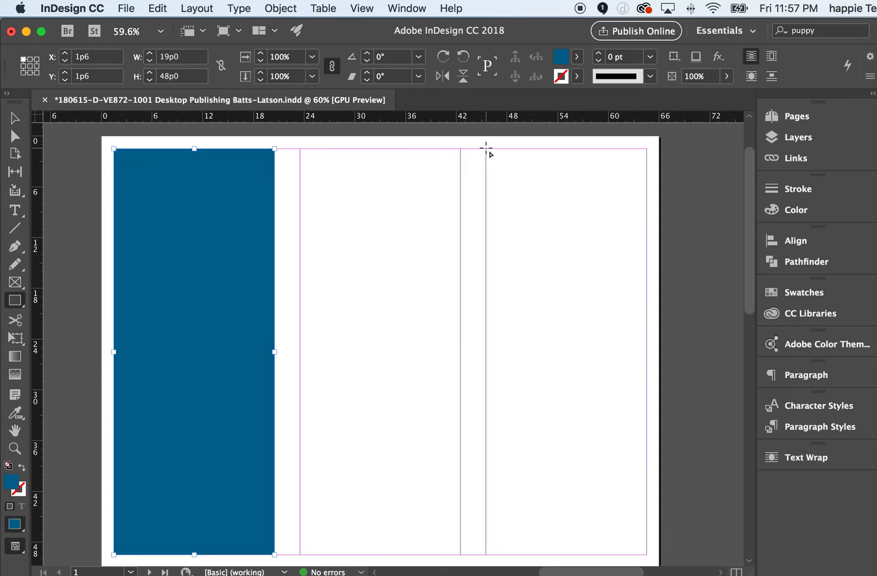
left_click(486, 147)
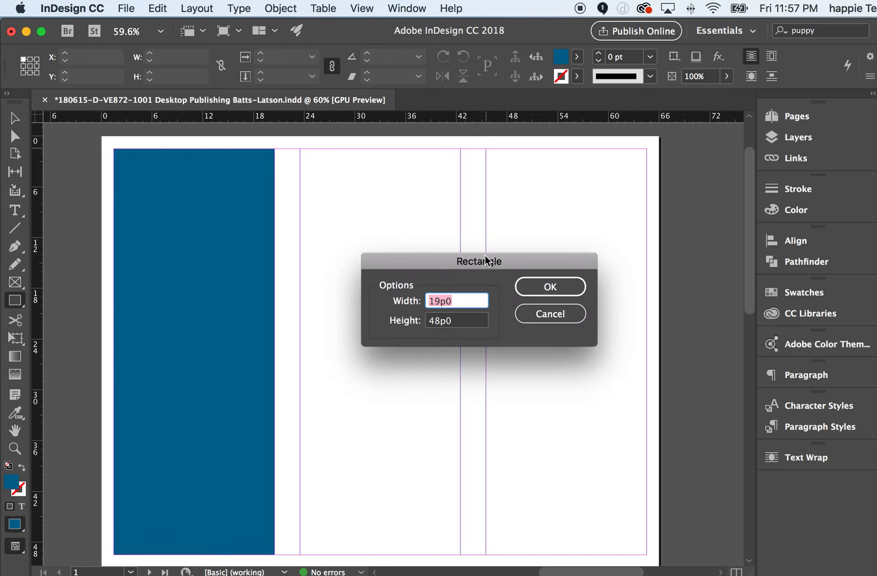
left_click_drag(463, 260, 370, 150)
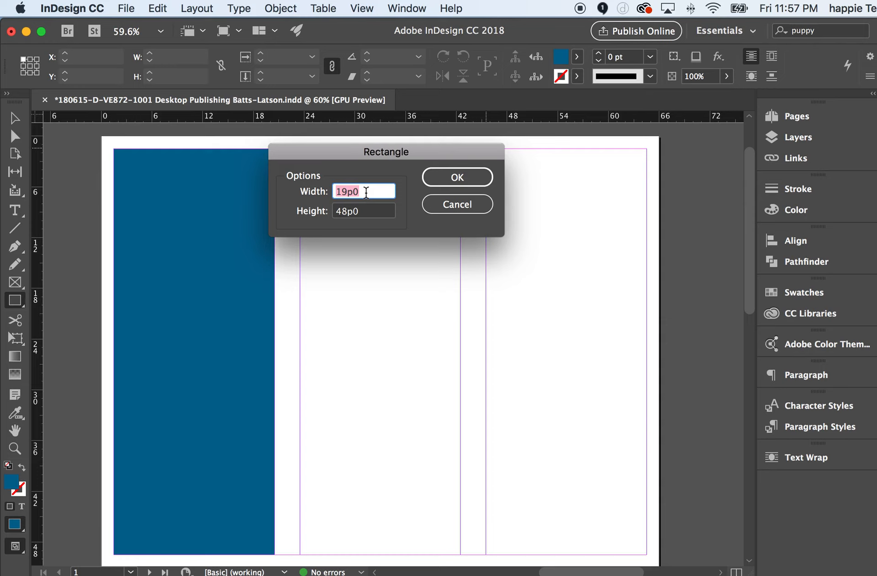
left_click(369, 212)
left_click_drag(364, 217, 333, 216)
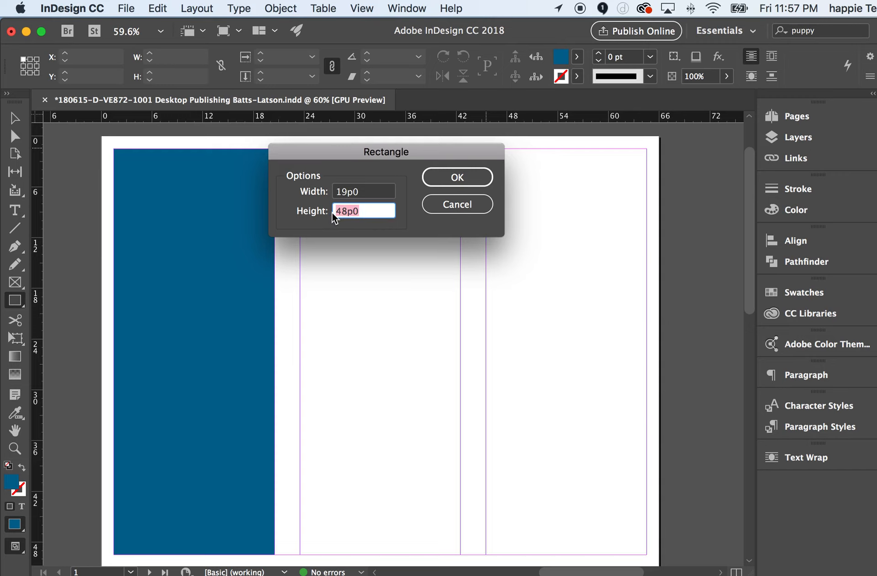
left_click(483, 177)
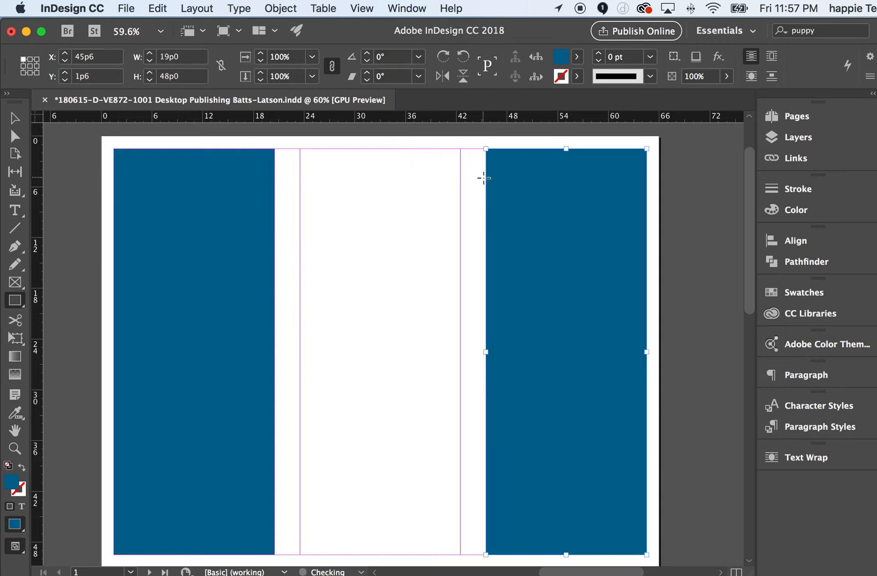
Hide and show the background layer to check which objects it contains.
scroll(470, 187, "down", 1)
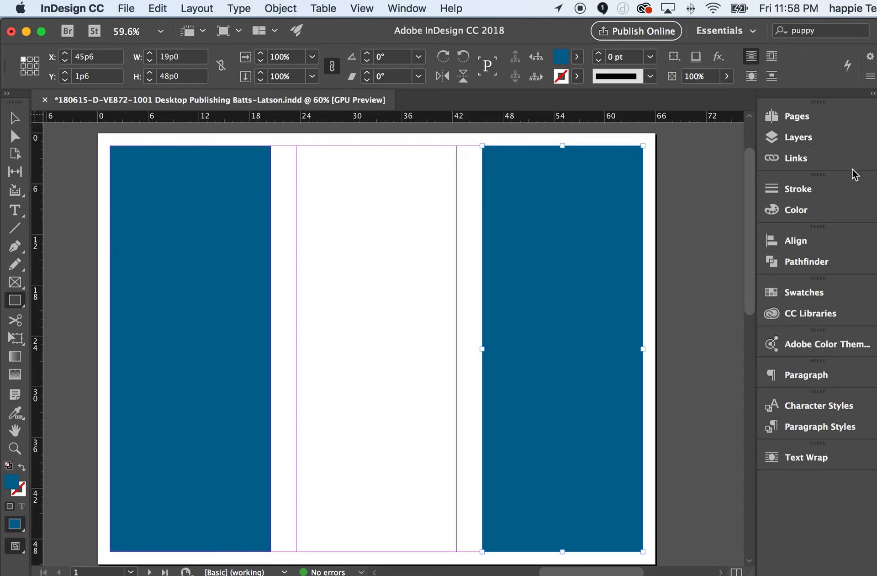
left_click(824, 145)
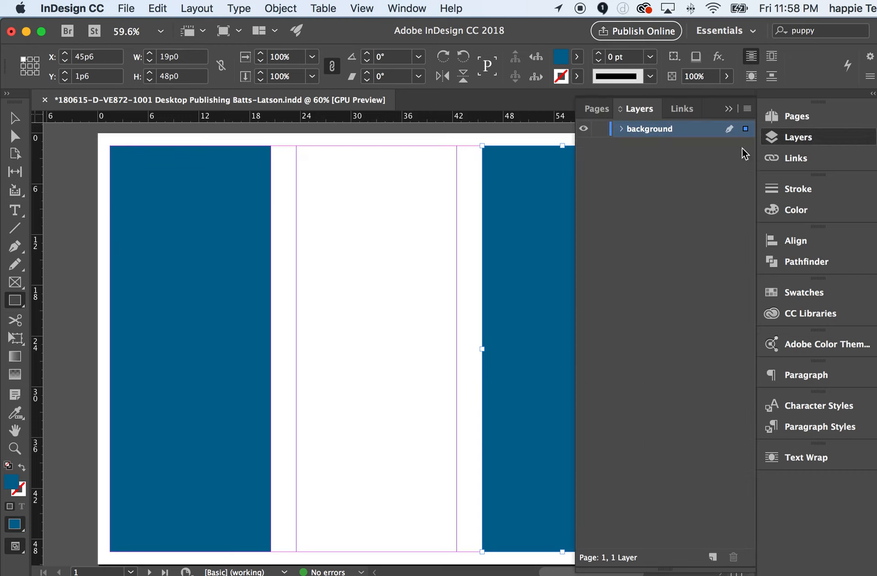
left_click(585, 130)
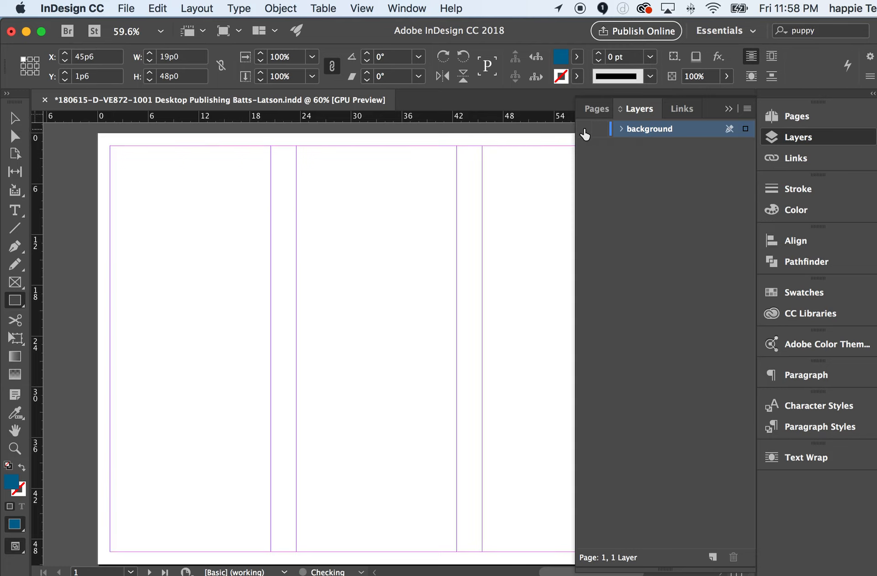
left_click(584, 130)
left_click(585, 130)
left_click(585, 130)
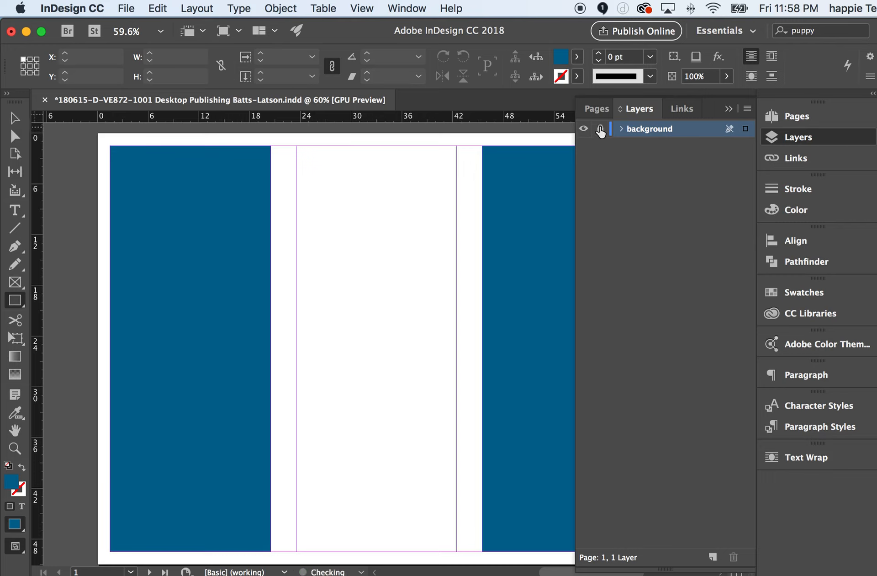
Lock the background layer and save the document.
left_click(601, 130)
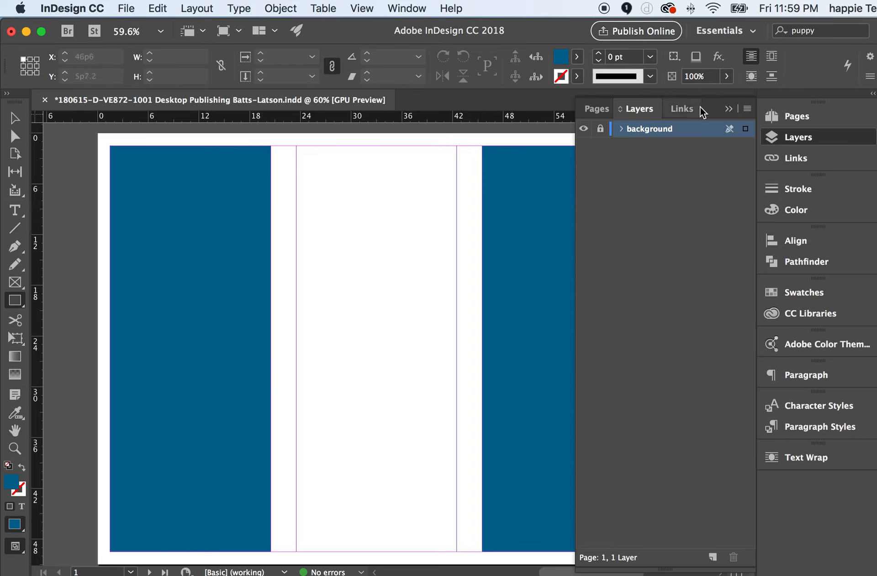
left_click(727, 110)
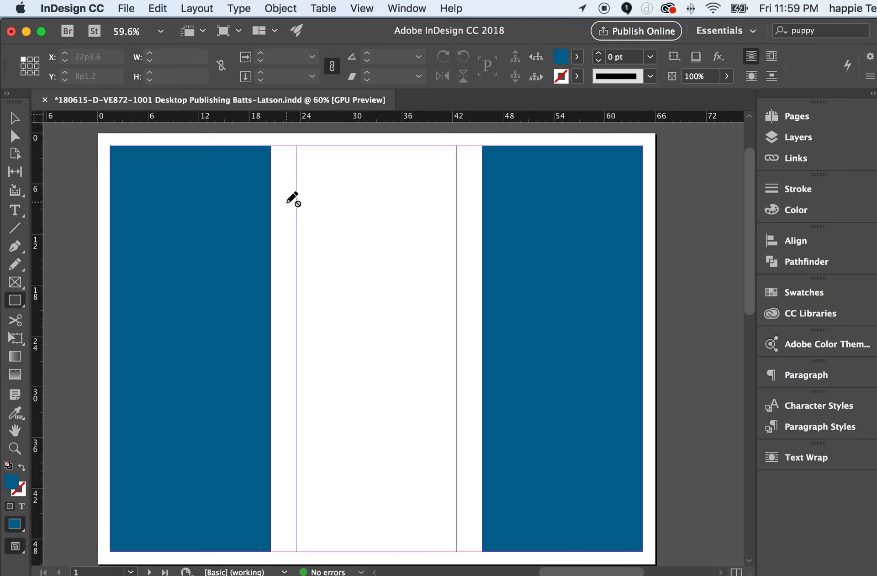
key("super+s")
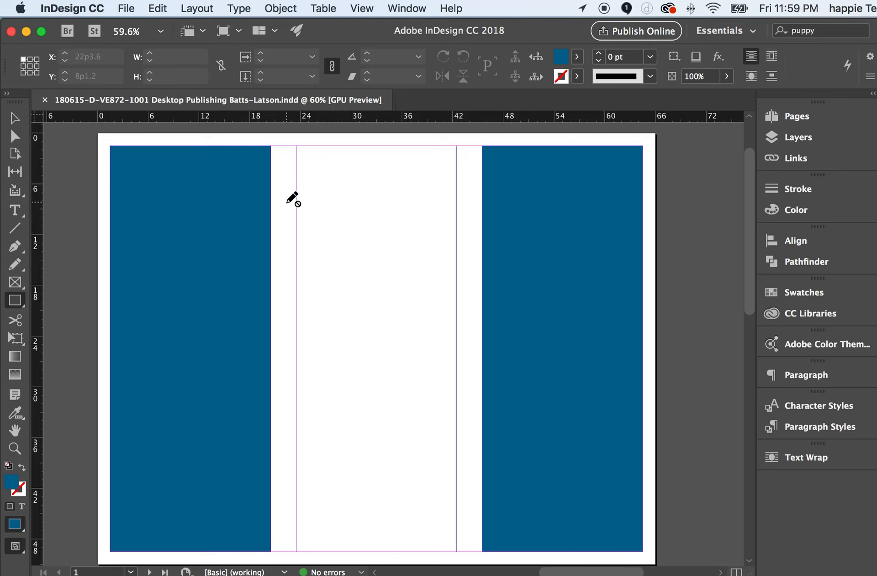